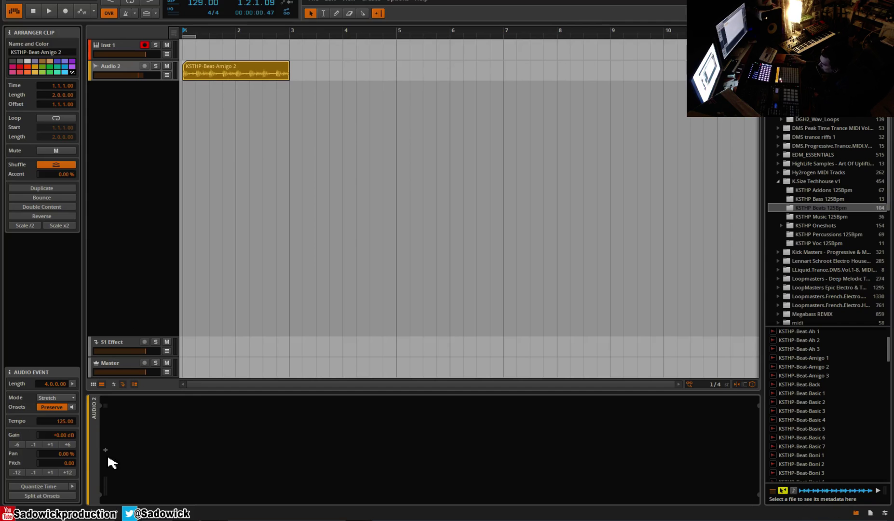
Step: Preview the beat clip, then add a Filter effect from Audio FX to Audio 2
key("space")
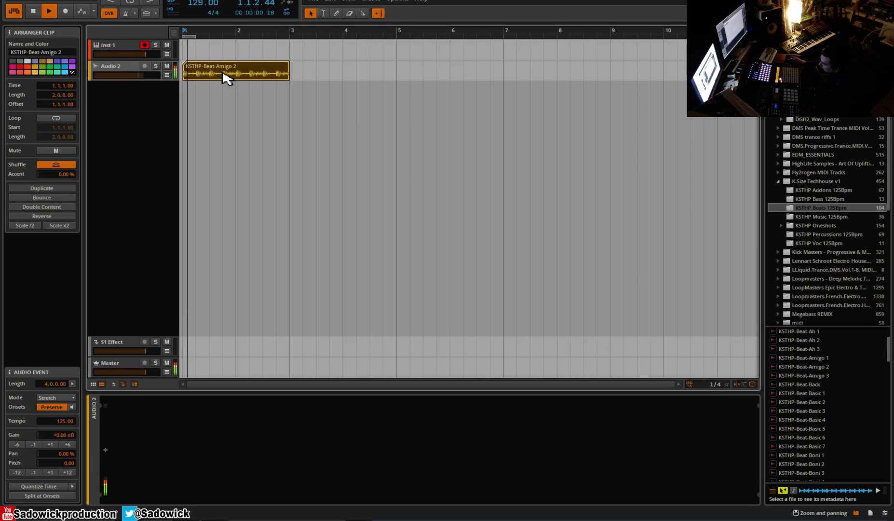
key("space")
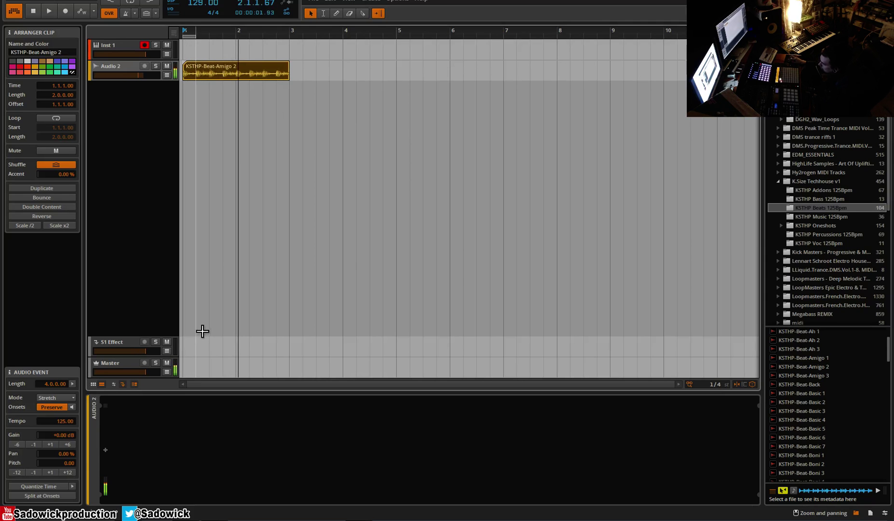
left_click(106, 450)
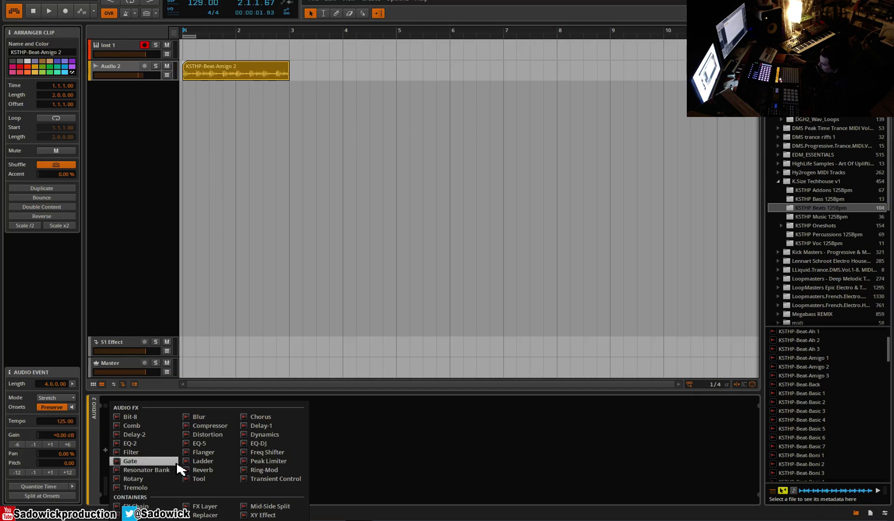
left_click(149, 452)
Step: Set the Filter's pre gain to 0 dB, resonance to 36% and cutoff to 630 Hz
left_click_drag(139, 482, 139, 474)
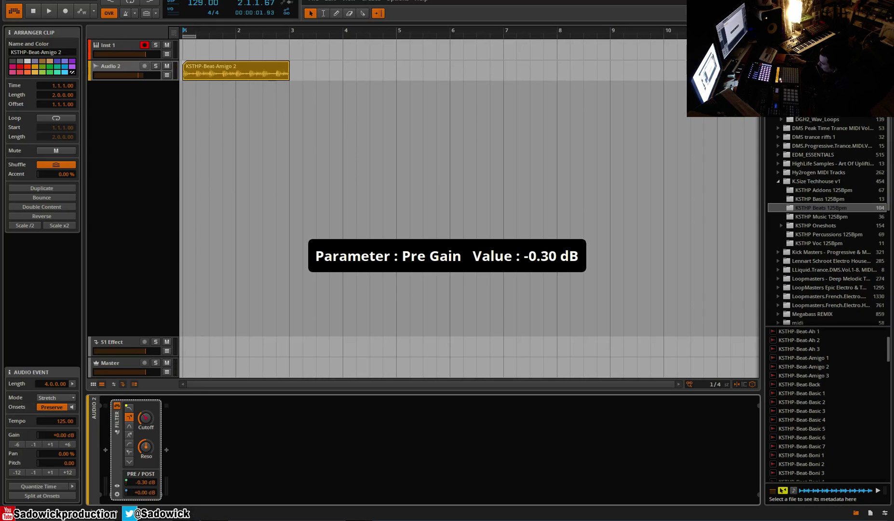
left_click_drag(139, 482, 139, 482)
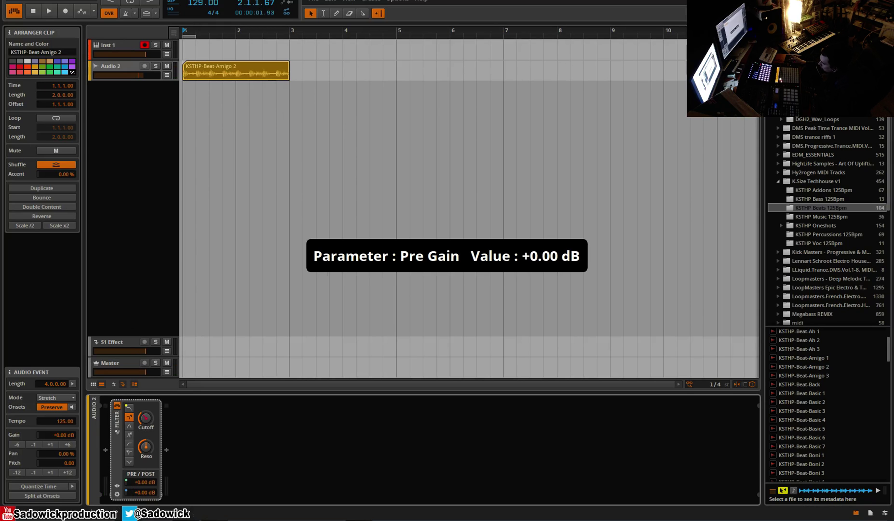
left_click_drag(148, 446, 147, 458)
left_click_drag(148, 420, 149, 408)
Step: Play the beat loop through the Filter while scrolling around the arrangement
scroll(146, 417, "down", 5)
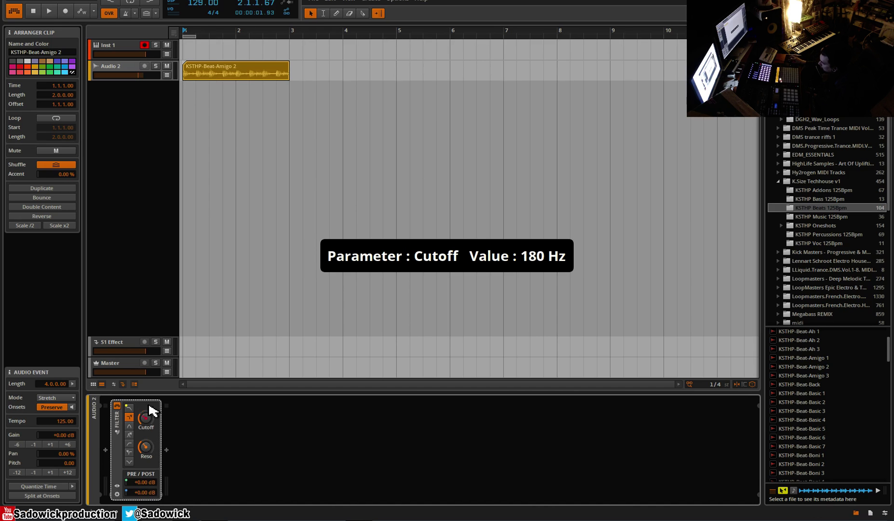
key("space")
scroll(146, 418, "up", 2)
scroll(146, 417, "up", 15)
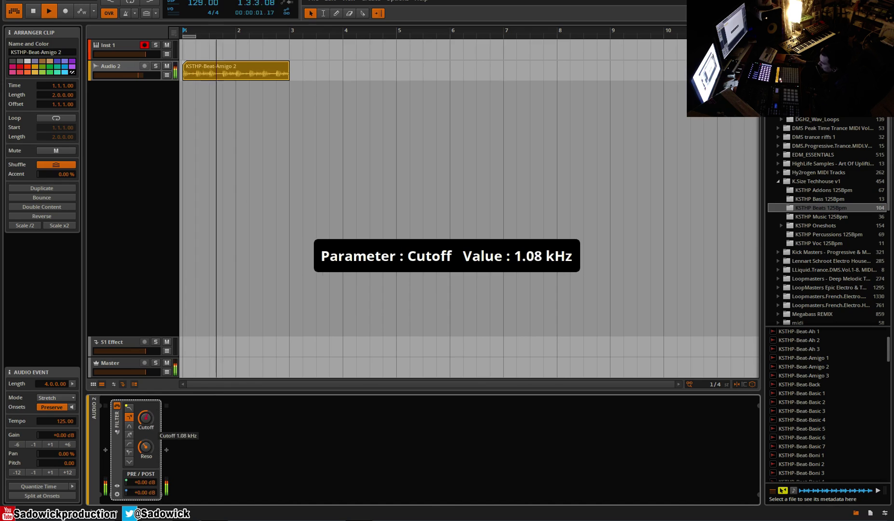
scroll(146, 418, "down", 11)
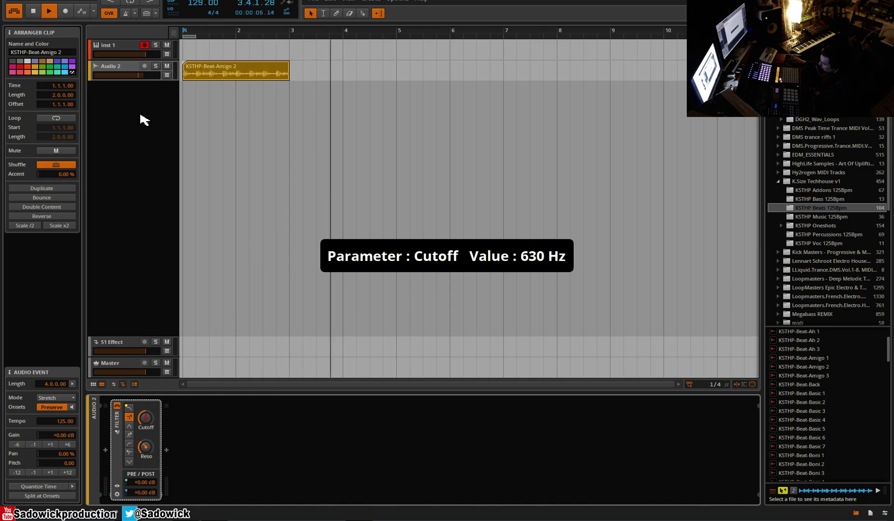
Step: Show Audio 2's Filter Cutoff lane, set resonance to 41%, and add a Mixer Volume lane above it
left_click(168, 75)
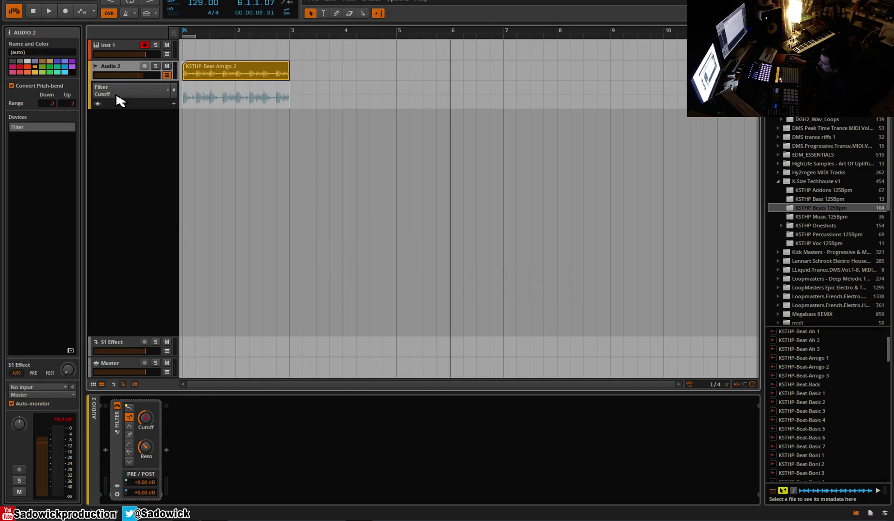
left_click_drag(145, 418, 145, 417)
left_click_drag(146, 447, 145, 434)
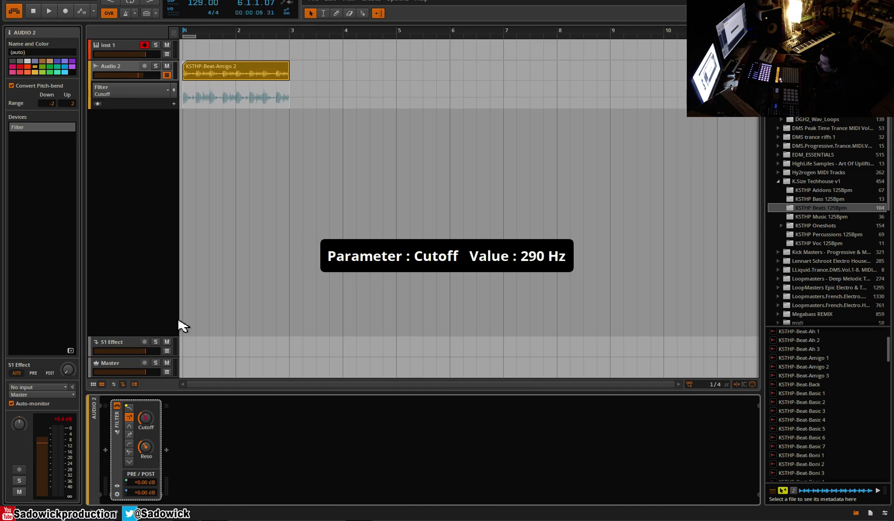
left_click(174, 104)
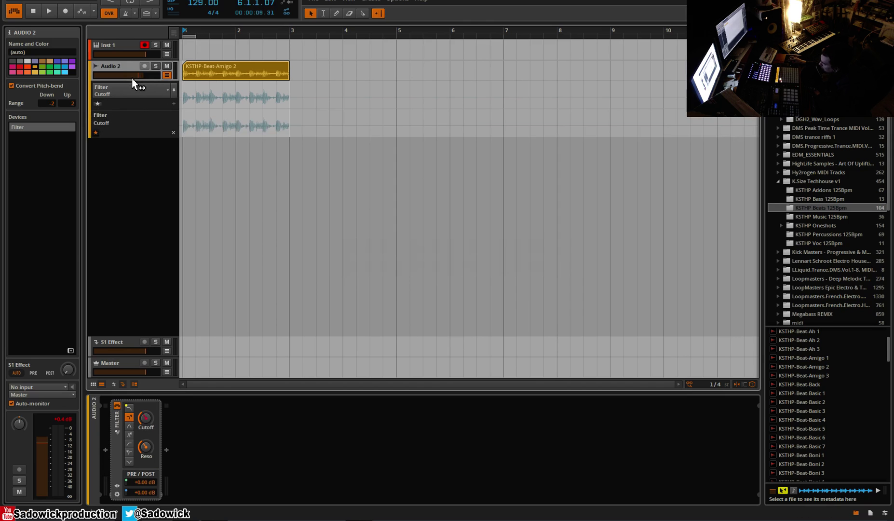
left_click_drag(135, 75, 142, 75)
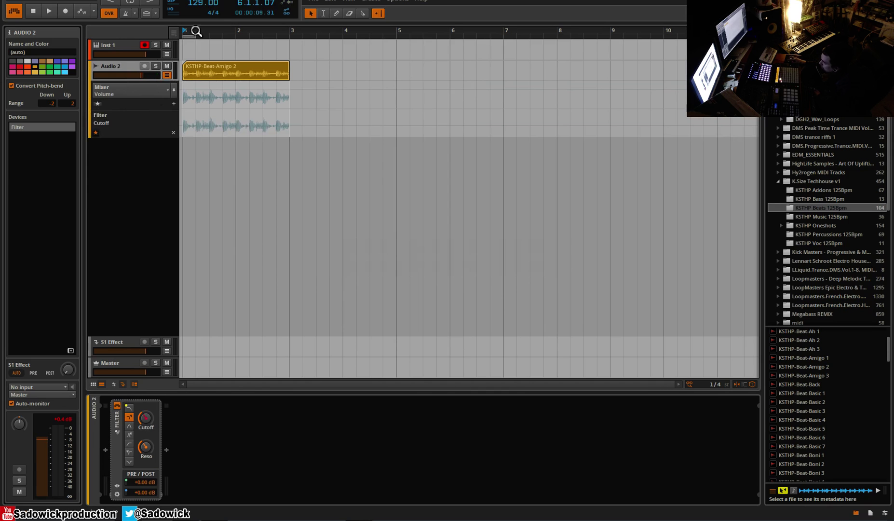
Step: Draw four Filter Cutoff points over the beat clip, moving the last to about bar 2.7
left_click(185, 128)
left_click(209, 121)
left_click(250, 130)
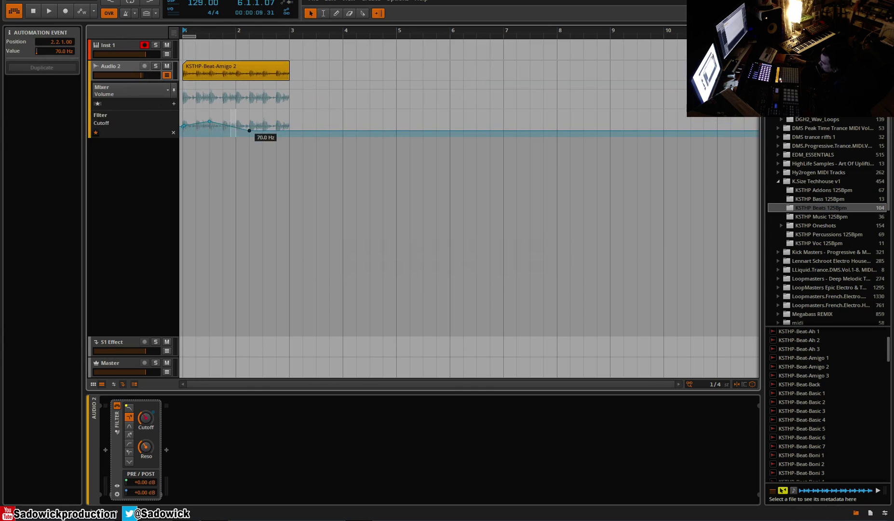
left_click(263, 119)
left_click_drag(262, 119, 276, 120)
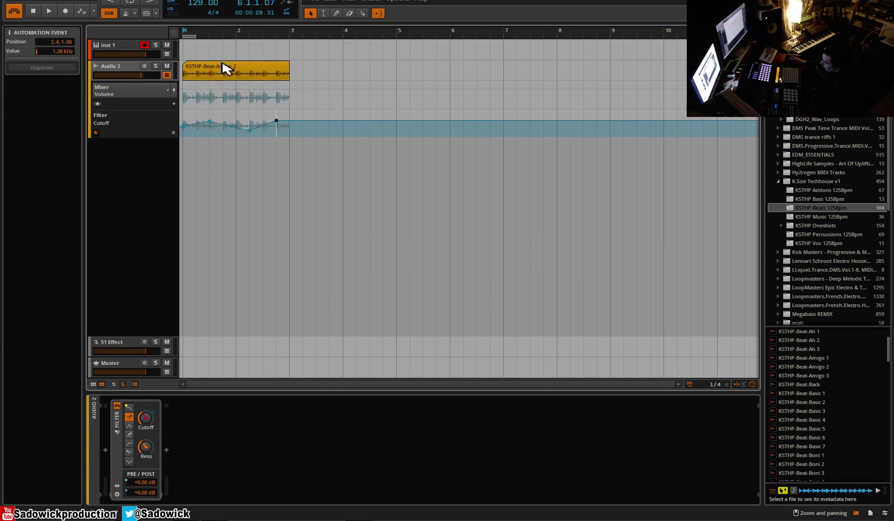
Step: Audition the sweep, then enlarge the lane and raise the first point to 336 Hz
left_click(255, 85)
key("space")
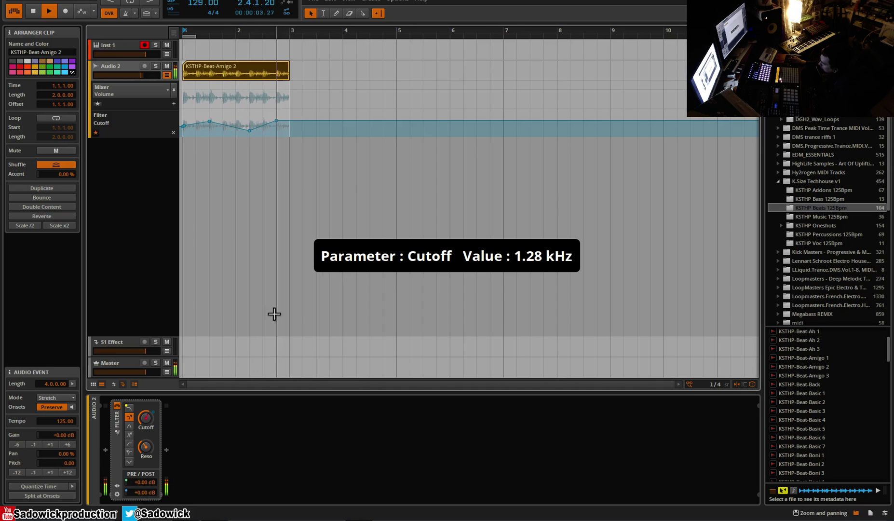
key("space")
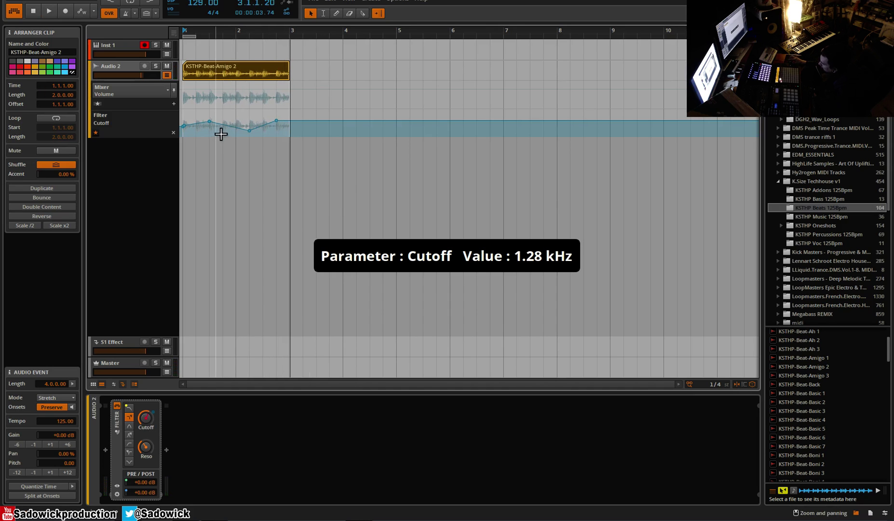
left_click_drag(143, 140, 141, 235)
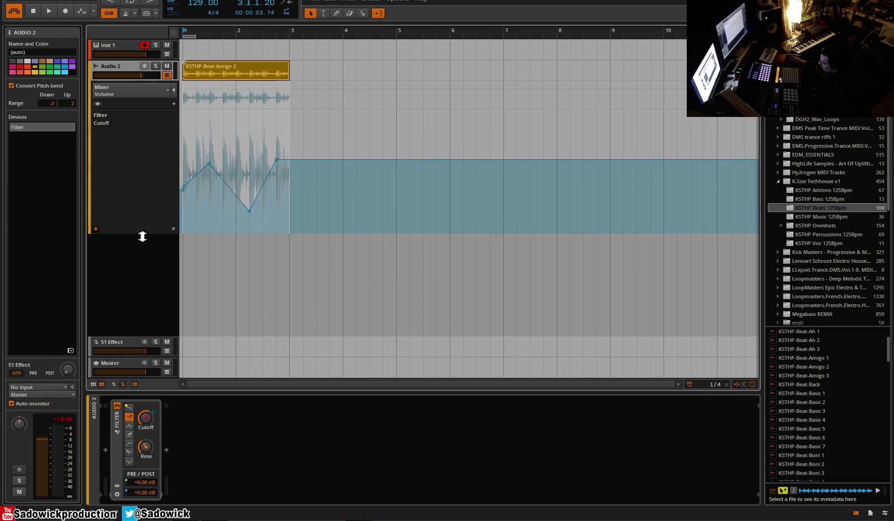
left_click(183, 191)
left_click_drag(183, 192, 183, 185)
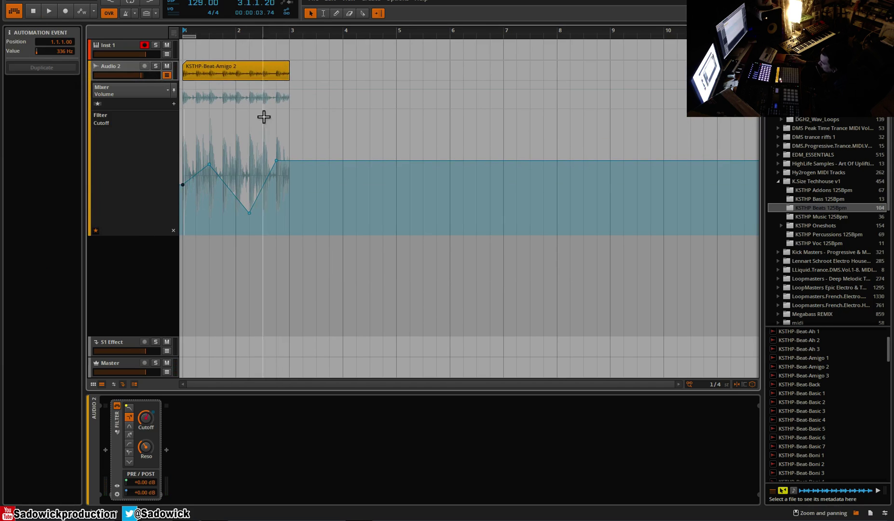
Step: Try looping the clip out to bar 8, then undo that and the drawn cutoff points
left_click(289, 80)
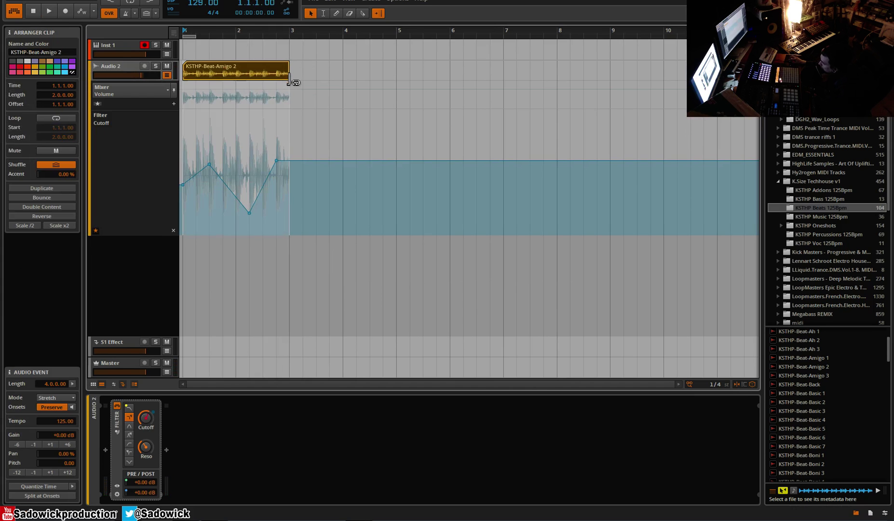
left_click_drag(291, 81, 570, 82)
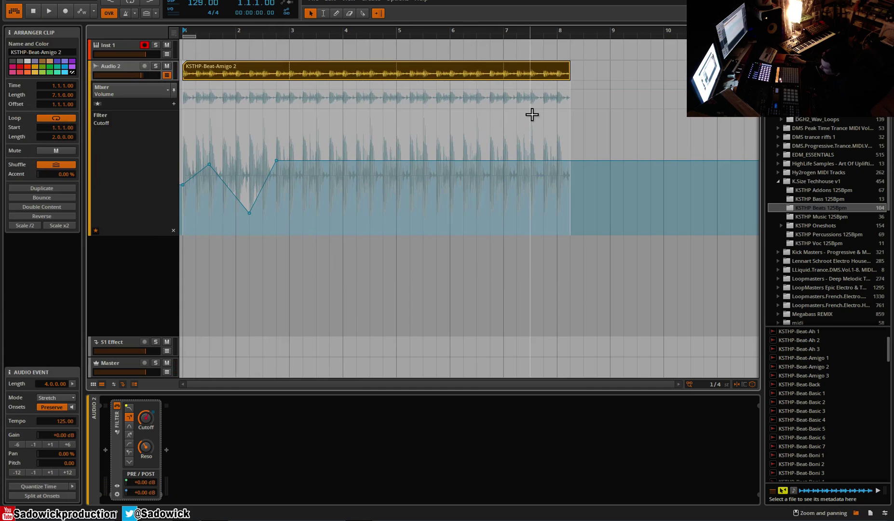
key("ctrl+z")
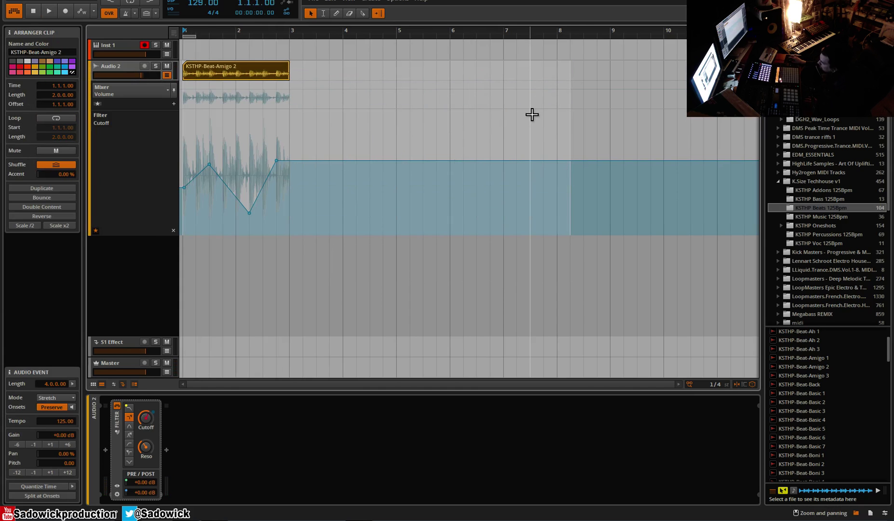
key("ctrl+z")
key("ctrl+z")
key("ctrl+z")
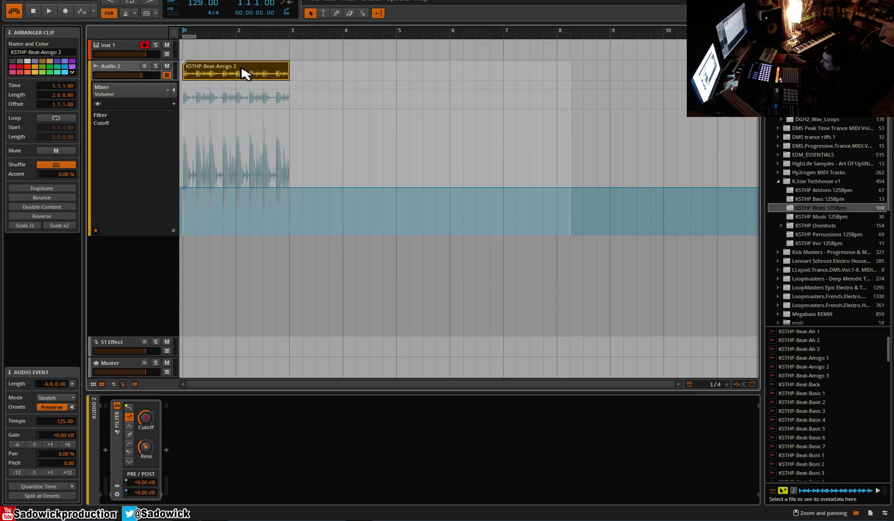
key("ctrl+z")
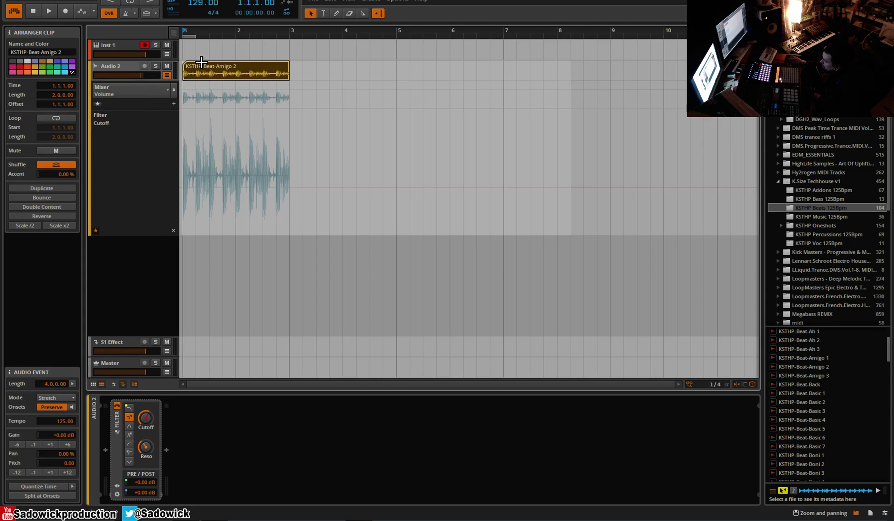
Step: Shorten the automation lane, remove a stray cutoff point, and open the clip in the Edit layout
left_click_drag(159, 237, 157, 154)
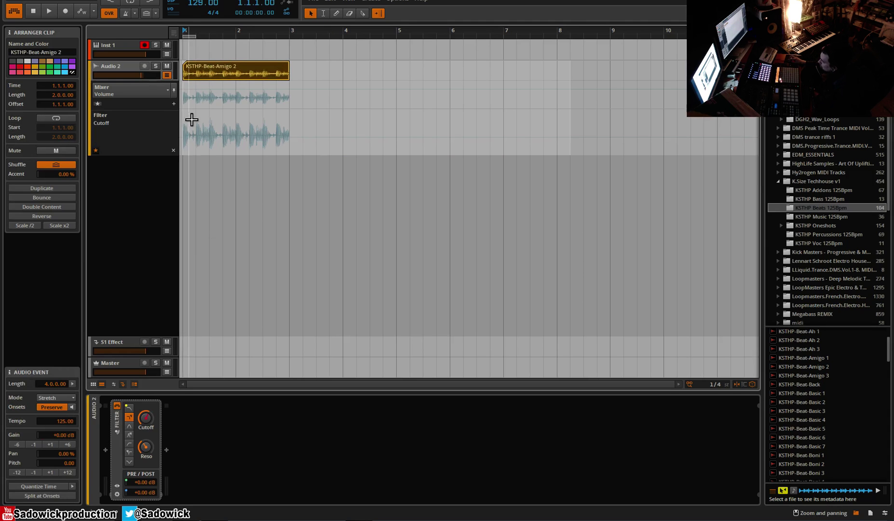
left_click(196, 139)
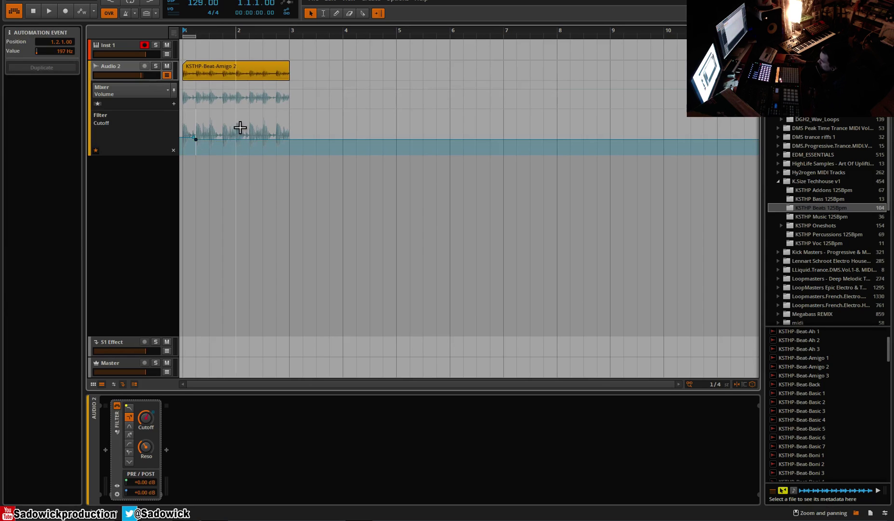
key("Delete")
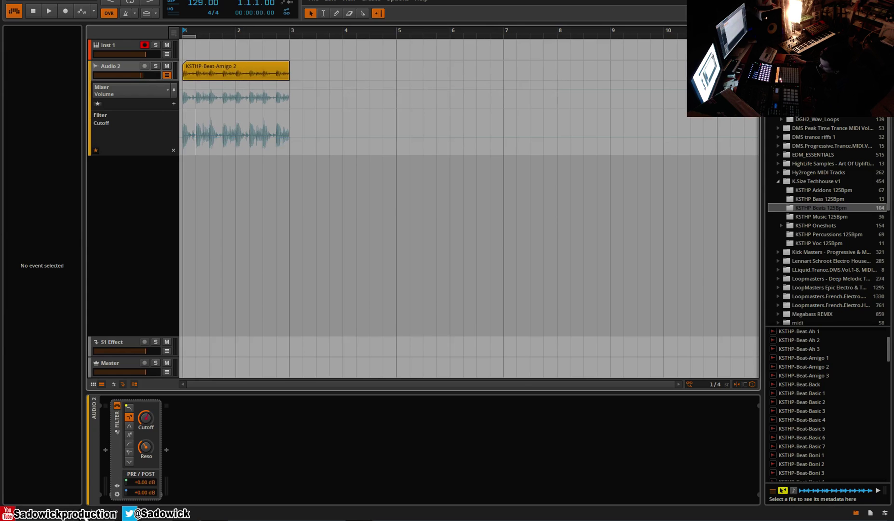
left_click(86, 518)
Step: Choose Filter > Cutoff as the clip's automation parameter, then go back to the Arrange layout
left_click(134, 235)
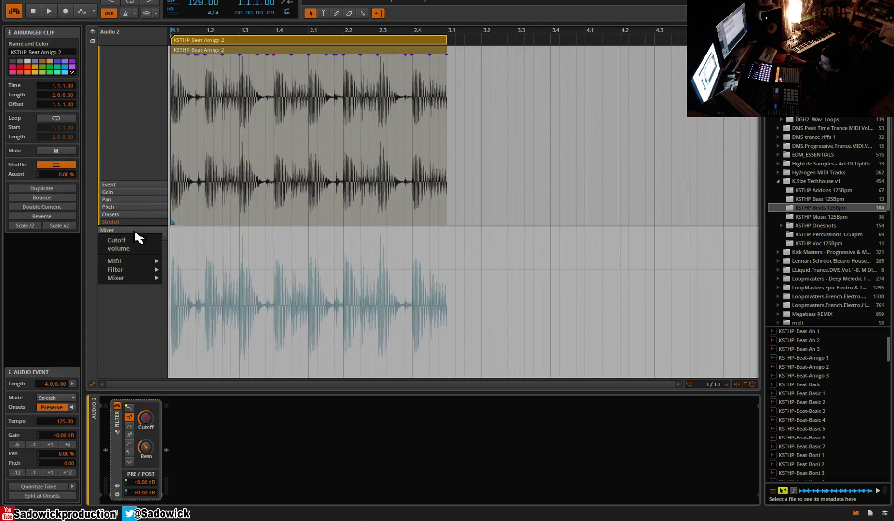
left_click(135, 241)
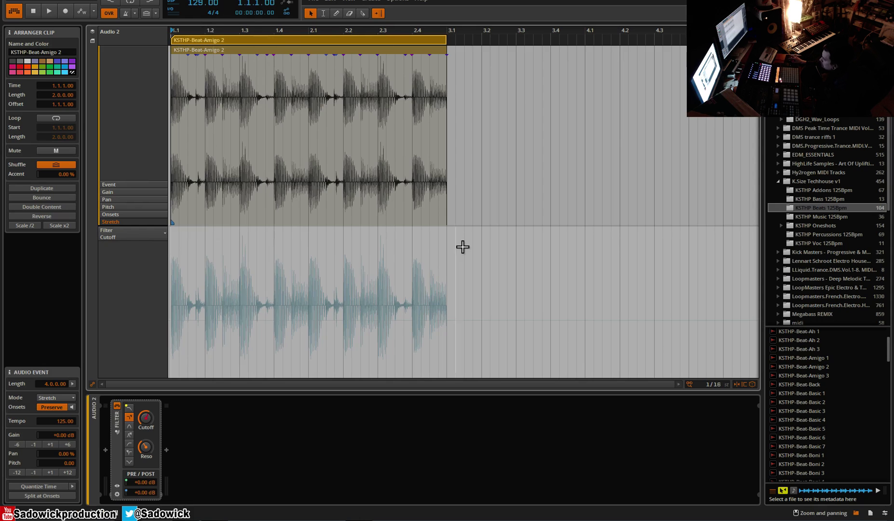
mouse_move(339, 34)
left_mouse_down()
mouse_move(366, 67)
mouse_move(338, 35)
left_mouse_up()
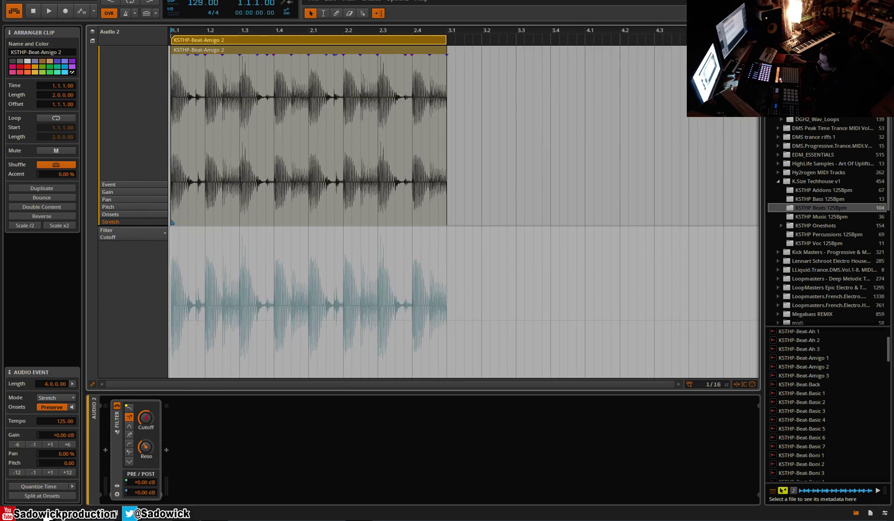
left_click(46, 514)
Step: Show the clip editor below the arrangement, sketch and undo two cutoff points, leaving the lane empty
left_click(111, 513)
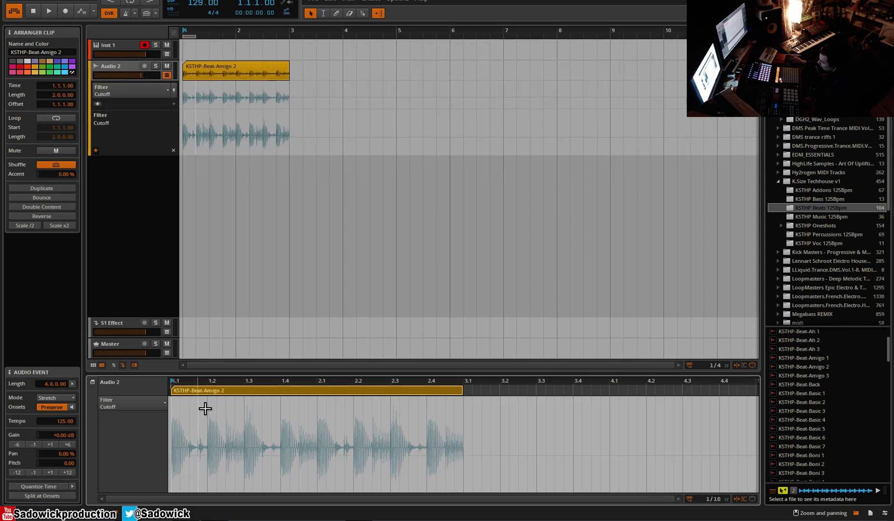
left_click(198, 452)
left_click_drag(212, 451, 280, 421)
key("ctrl+z")
key("ctrl+z")
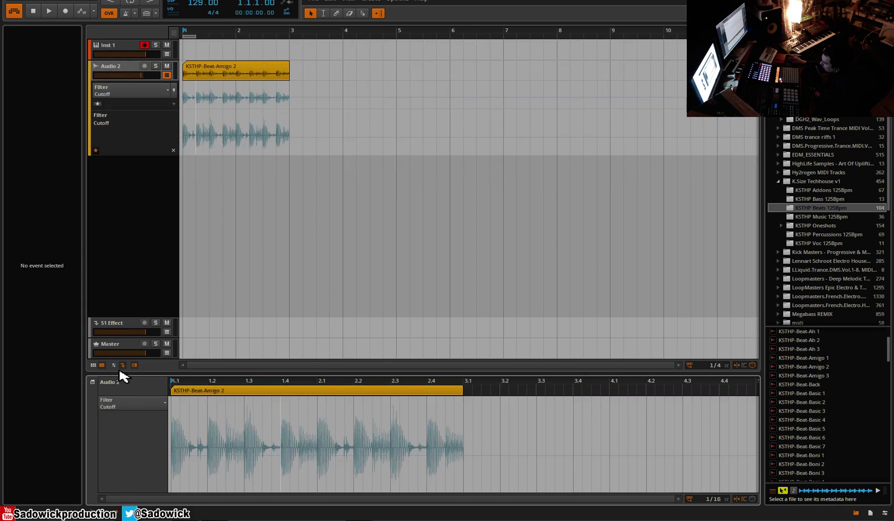
left_click(77, 516)
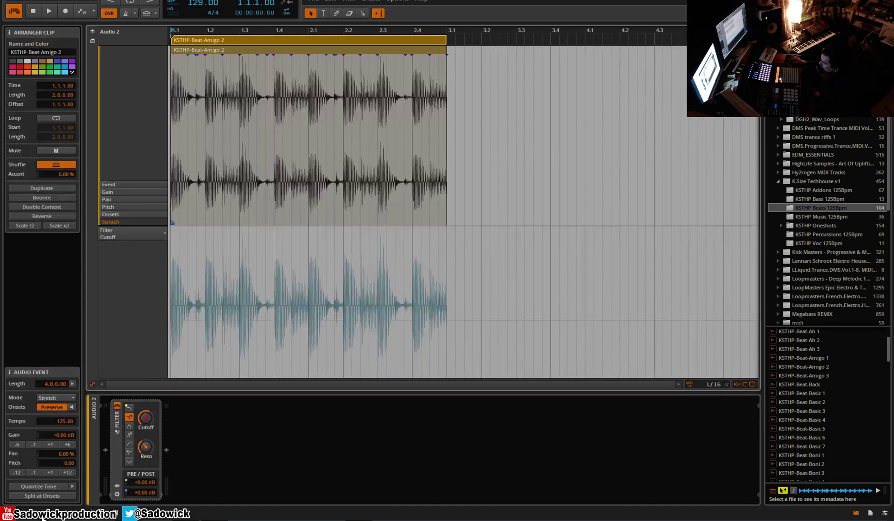
key("alt+1")
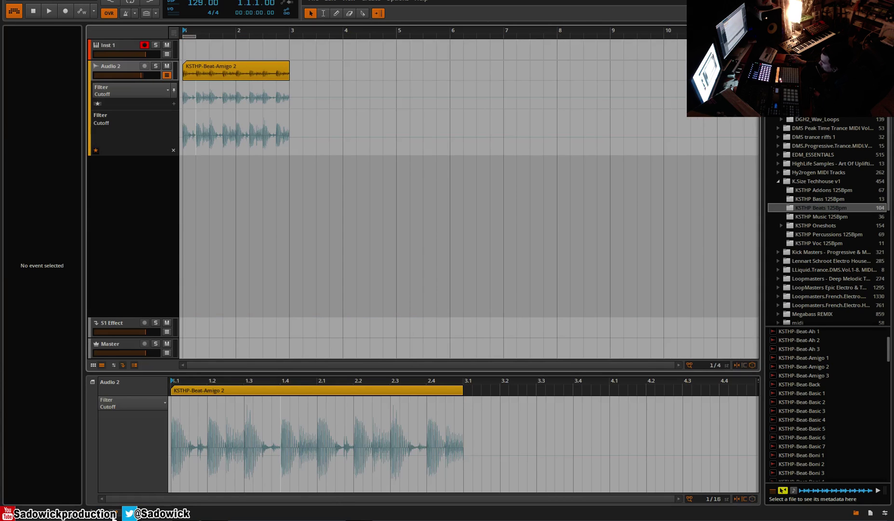
Step: Show the beat clip's contents and draw cutoff points ramping up to 2.46 kHz and back down
left_click(92, 382)
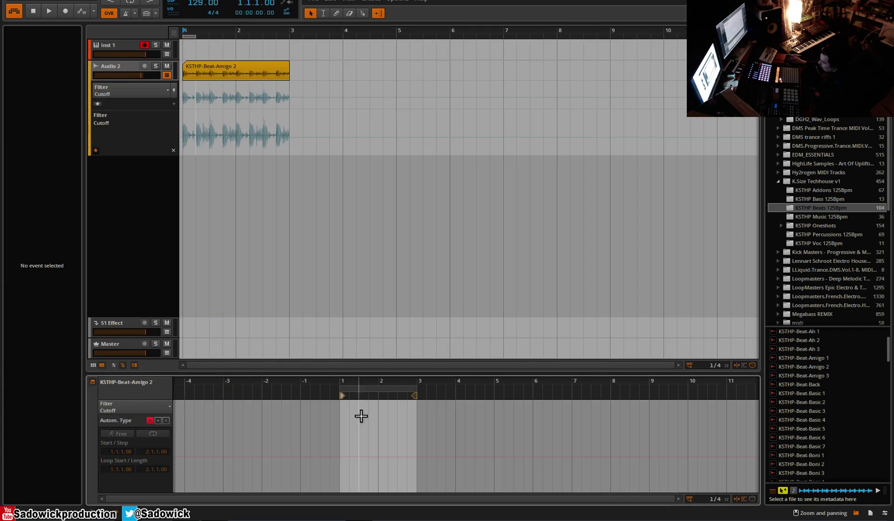
left_click(218, 74)
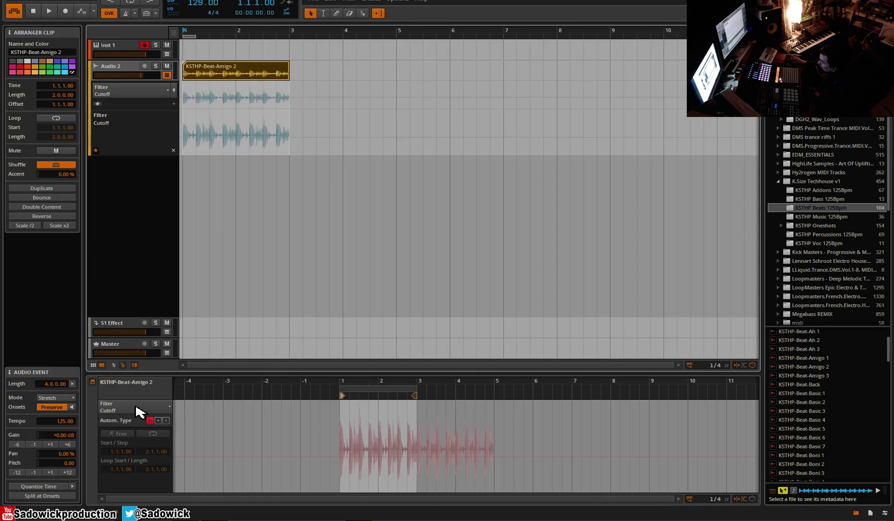
left_click(359, 458)
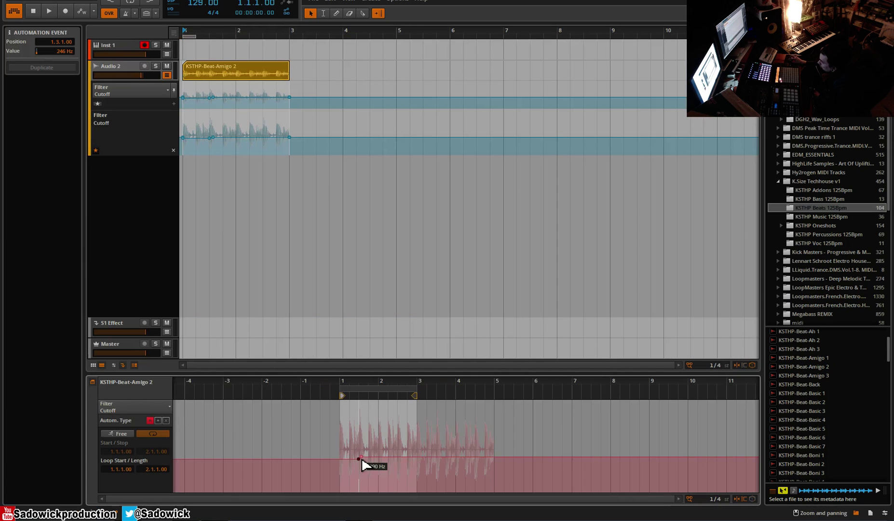
left_click(396, 428)
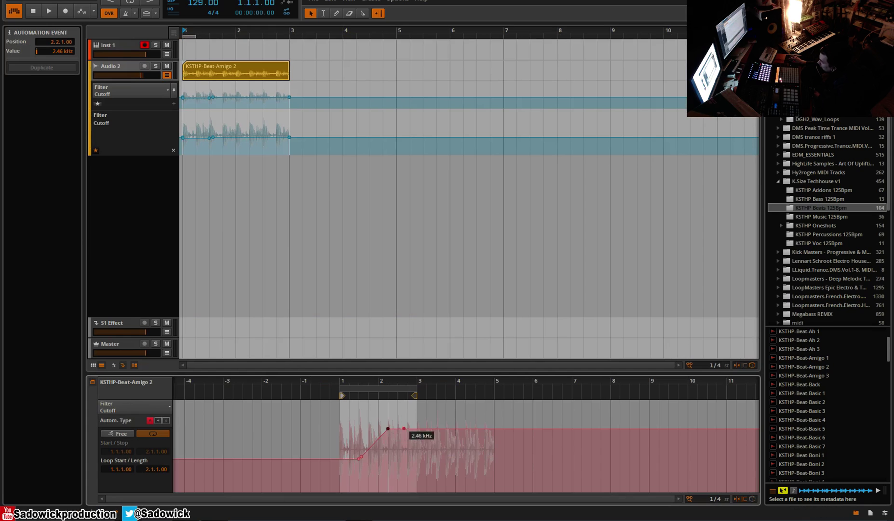
left_click_drag(403, 428, 349, 459)
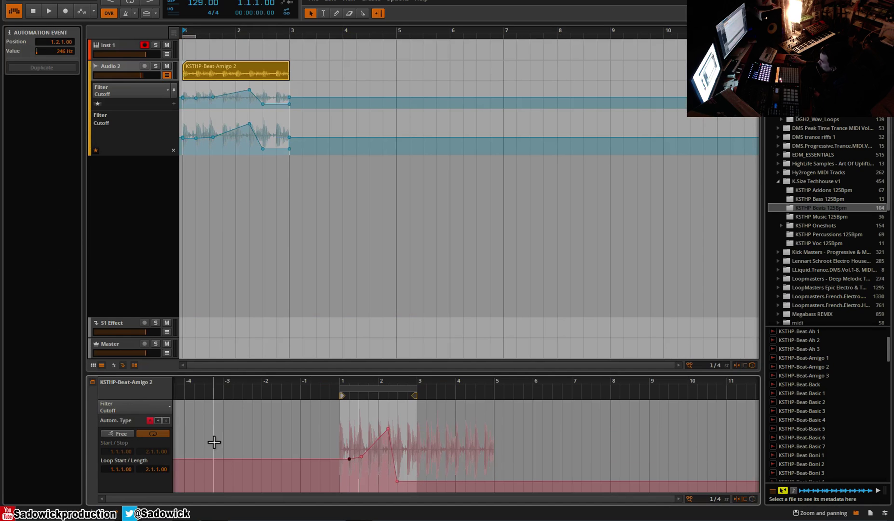
Step: Move the starting point to 1.2.1, enable content looping, and zoom to bars 1–3
left_click(117, 433)
left_click(152, 434)
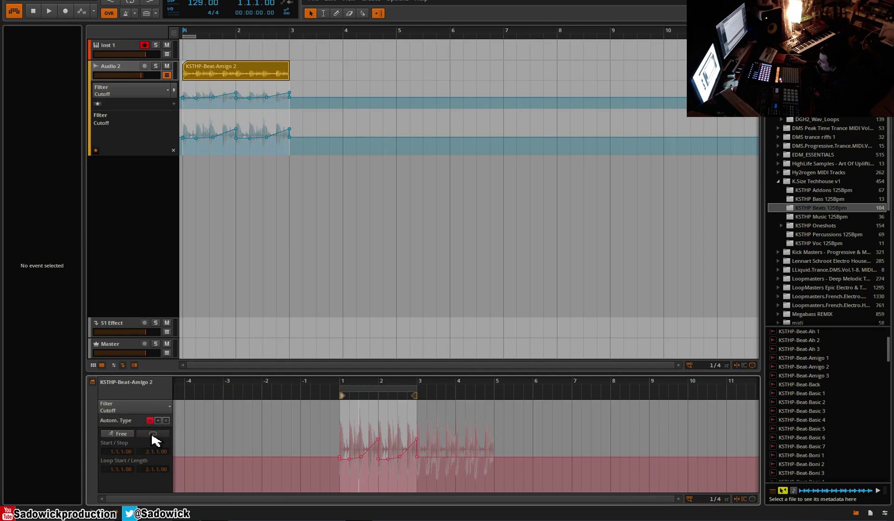
left_click_drag(384, 382, 336, 428)
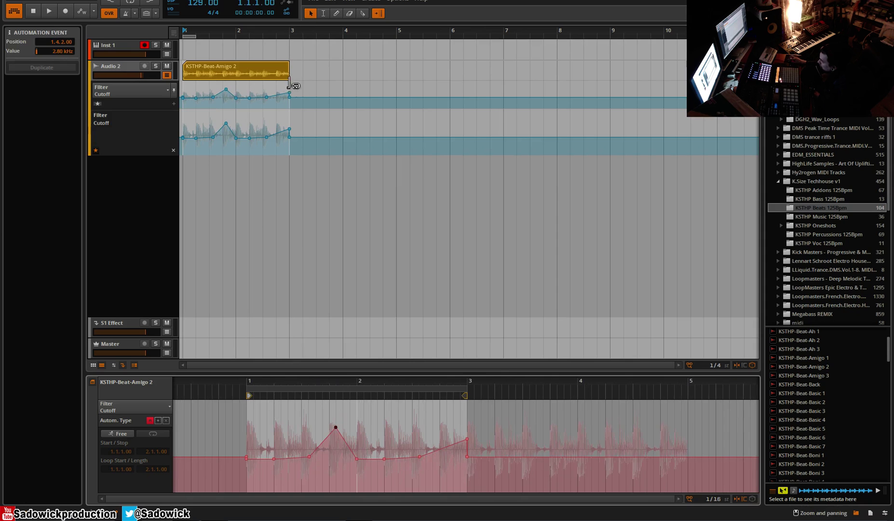
Step: Lengthen the clip, loop one bar, move the peak to 1.4.1 and raise the 1.2 point to 836 Hz
left_click_drag(288, 77, 810, 105)
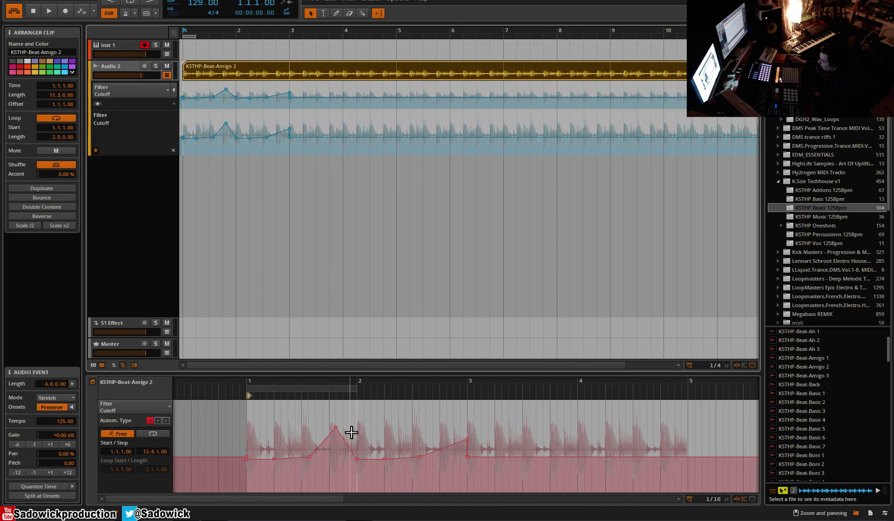
left_click(153, 433)
left_click(336, 428)
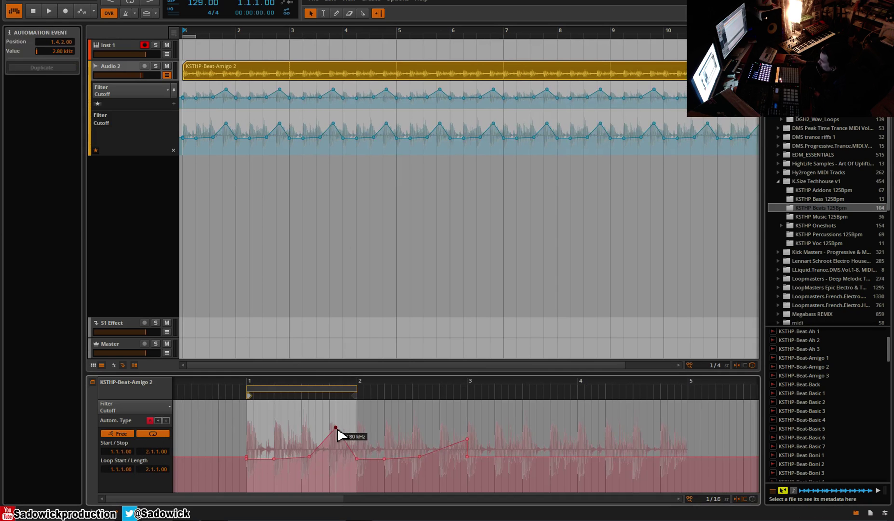
mouse_move(335, 427)
left_mouse_down()
mouse_move(315, 439)
mouse_move(320, 406)
mouse_move(356, 410)
mouse_move(329, 433)
mouse_move(350, 422)
left_mouse_up()
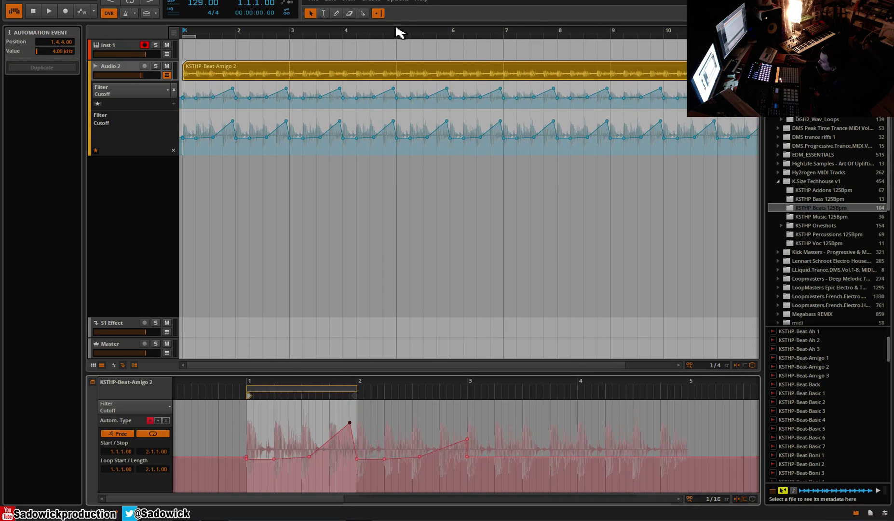
left_click_drag(399, 30, 260, 302)
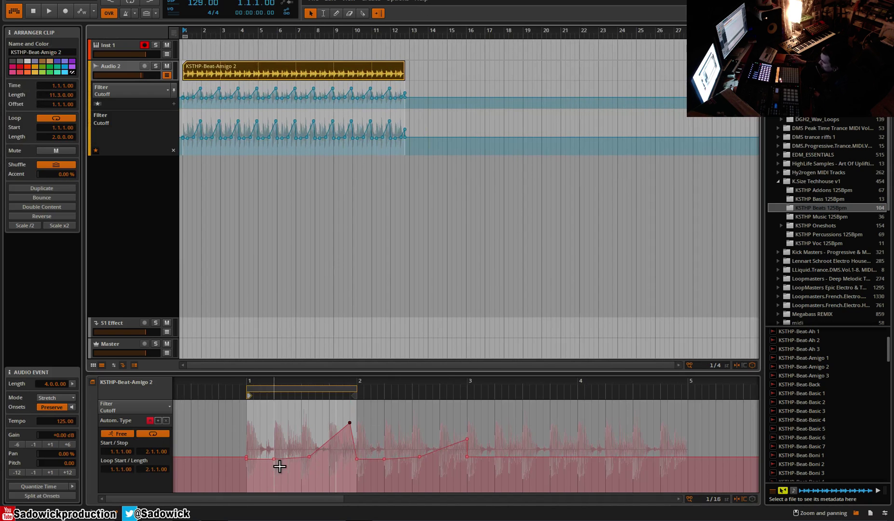
mouse_move(275, 459)
left_mouse_down()
mouse_move(274, 406)
mouse_move(273, 443)
left_mouse_up()
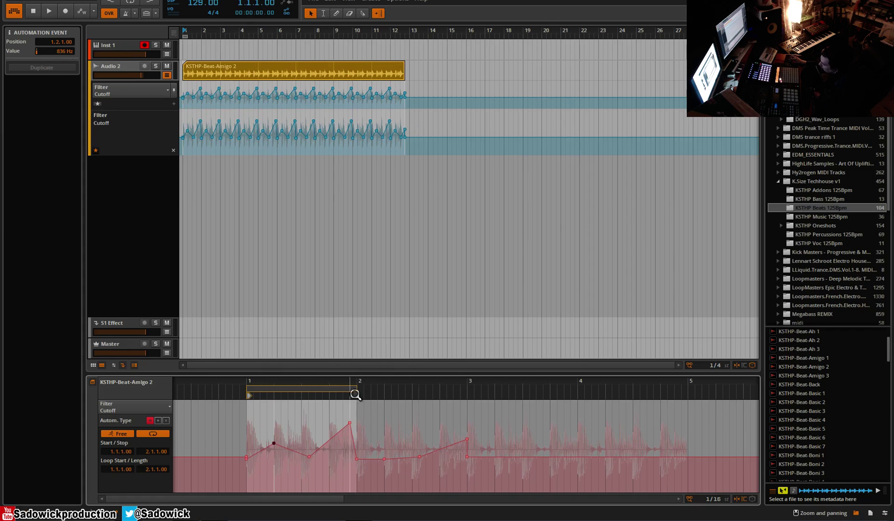
Step: Adjust the content loop end and zoom the arrangement and clip editor timelines
left_click_drag(360, 393, 333, 399)
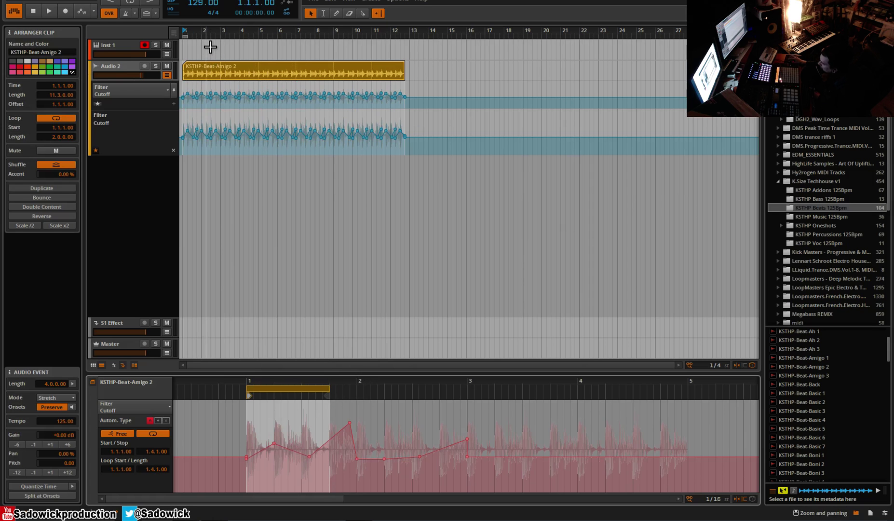
left_click_drag(204, 36, 207, 73)
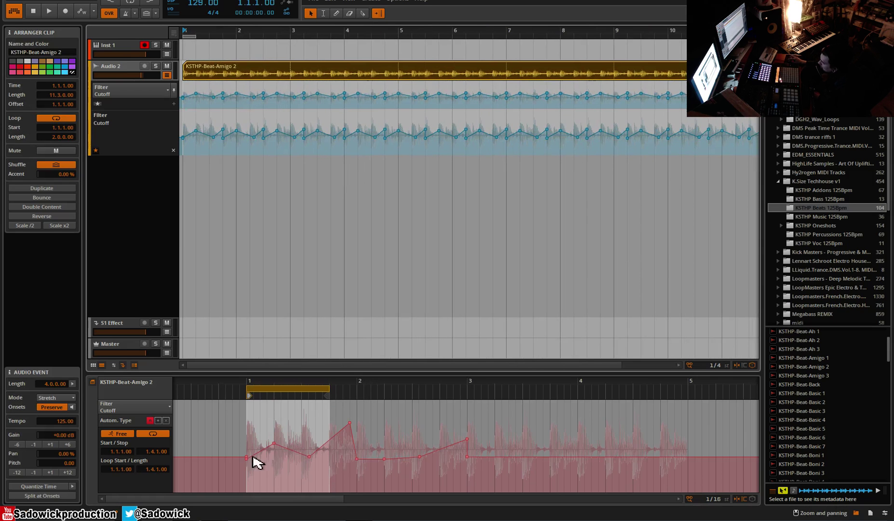
left_click_drag(333, 389, 394, 389)
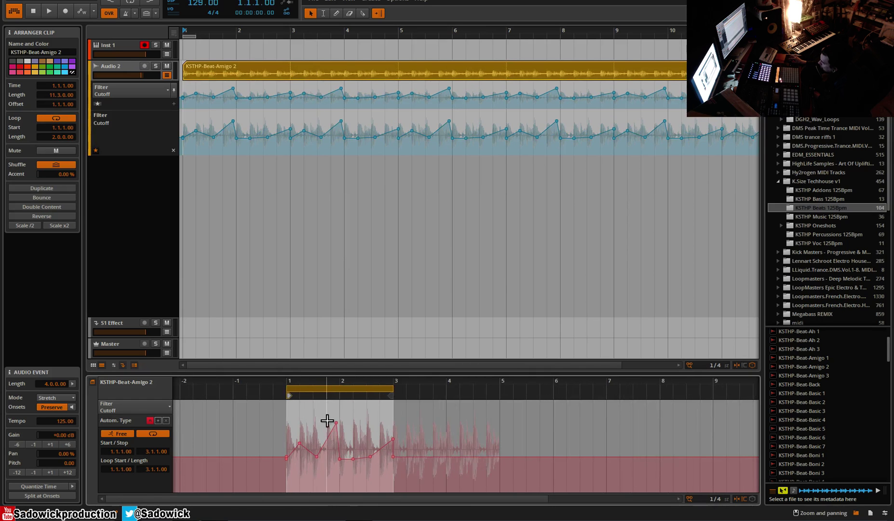
Step: Add a cutoff point at beat 1.3, raise it to 2.19 kHz, then delete it
left_click_drag(314, 463, 366, 422)
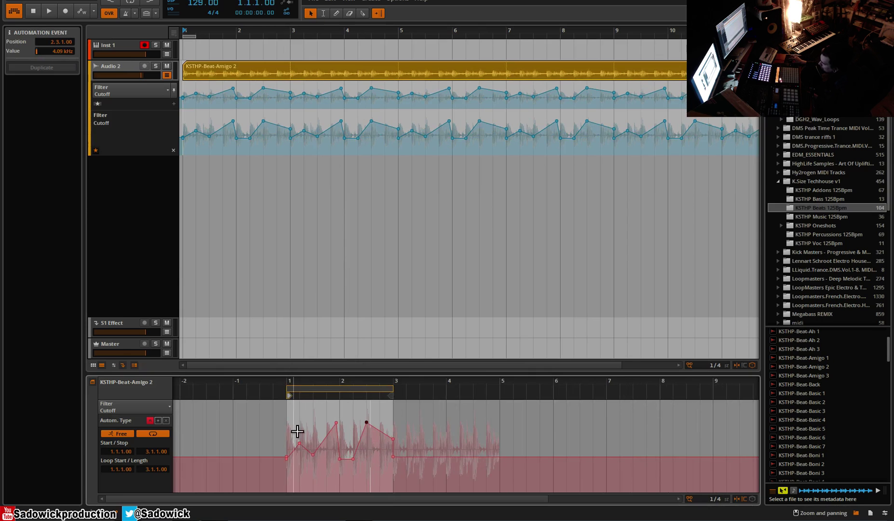
left_click_drag(313, 454, 313, 432)
double_click(314, 431)
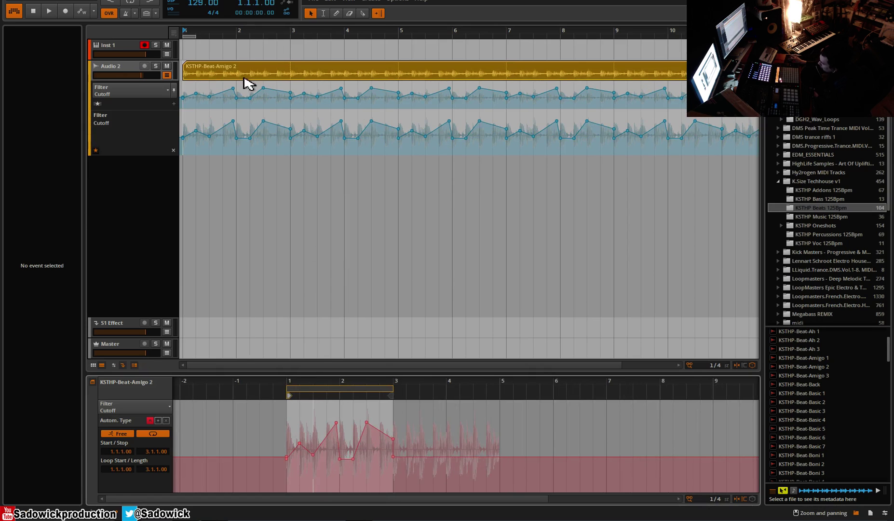
Step: Draw a freehand Filter Cutoff curve with the Pen tool across the clip's loop
left_click(336, 14)
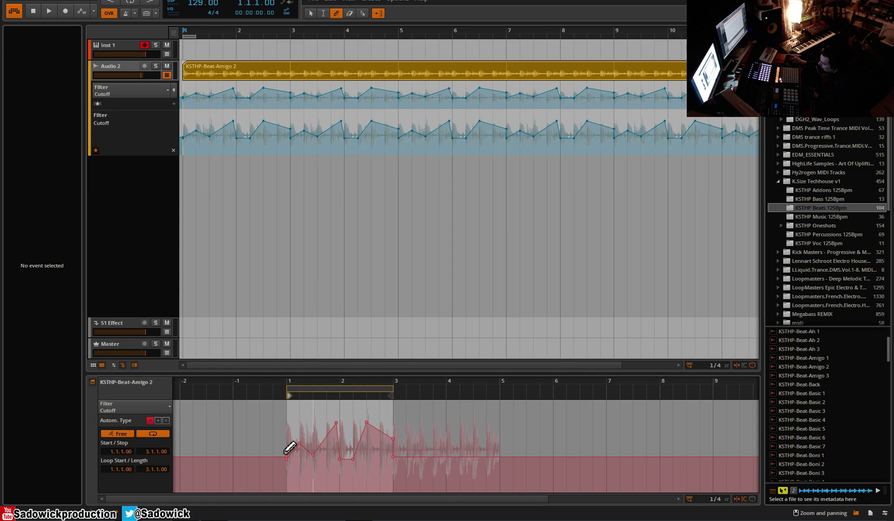
left_click_drag(285, 450, 302, 450)
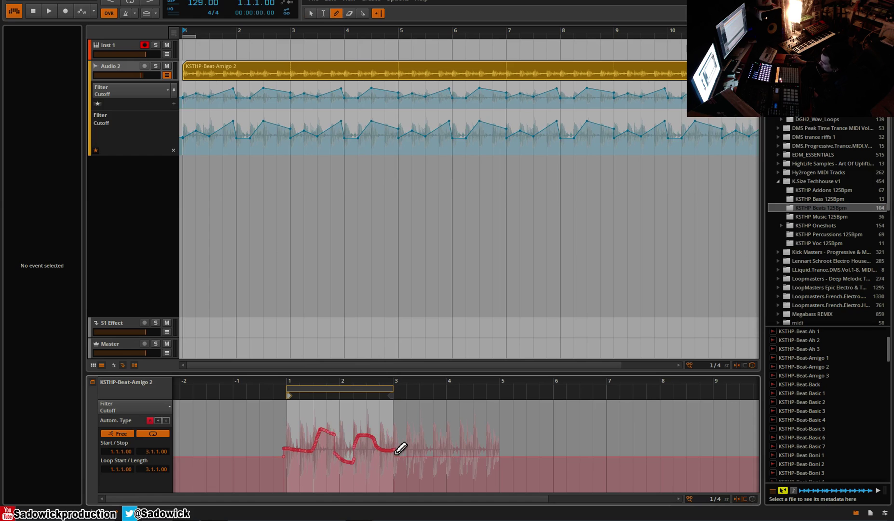
left_click_drag(396, 451, 396, 451)
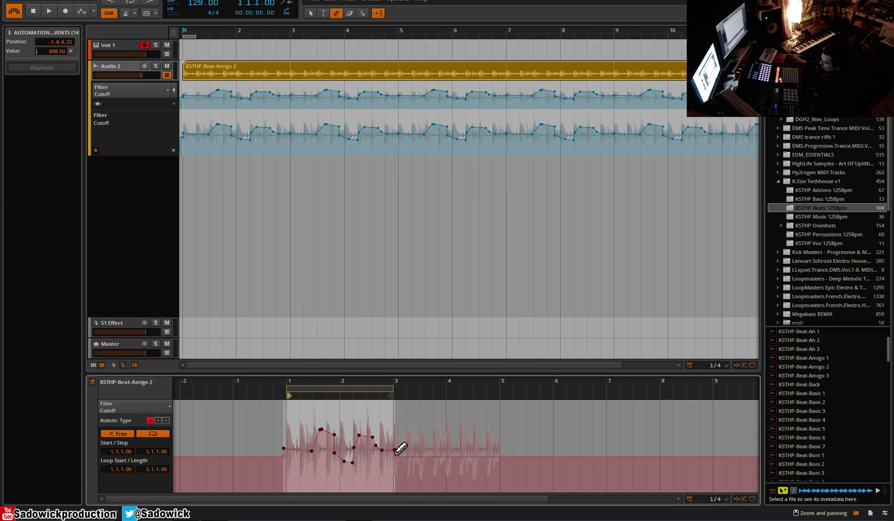
Step: Zoom in and out on the curve, then marquee-select its points with the Pointer tool
left_click_drag(341, 381, 386, 417)
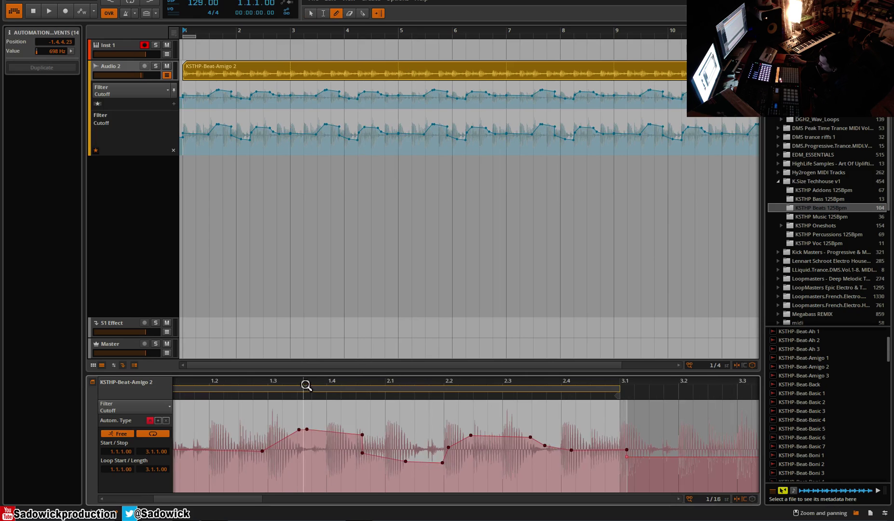
left_click_drag(304, 383, 310, 361)
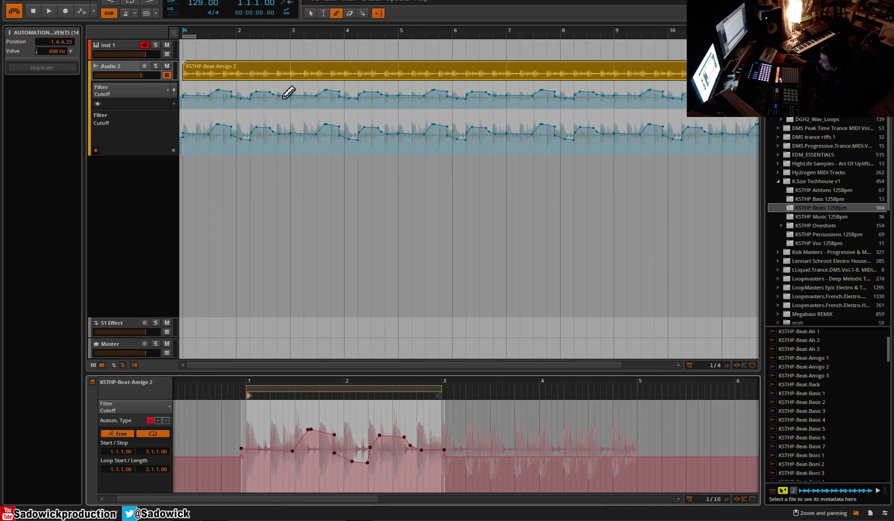
left_click(311, 14)
mouse_move(278, 413)
left_mouse_down()
mouse_move(345, 481)
mouse_move(412, 482)
left_mouse_up()
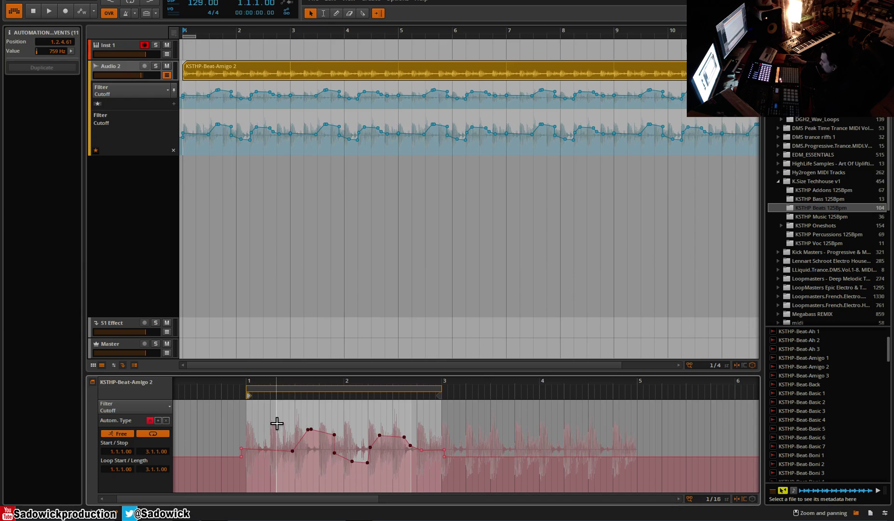
Step: Replace the selected cutoff points with one curved spike peaking at 19.9 kHz at 1.4.1
key("Delete")
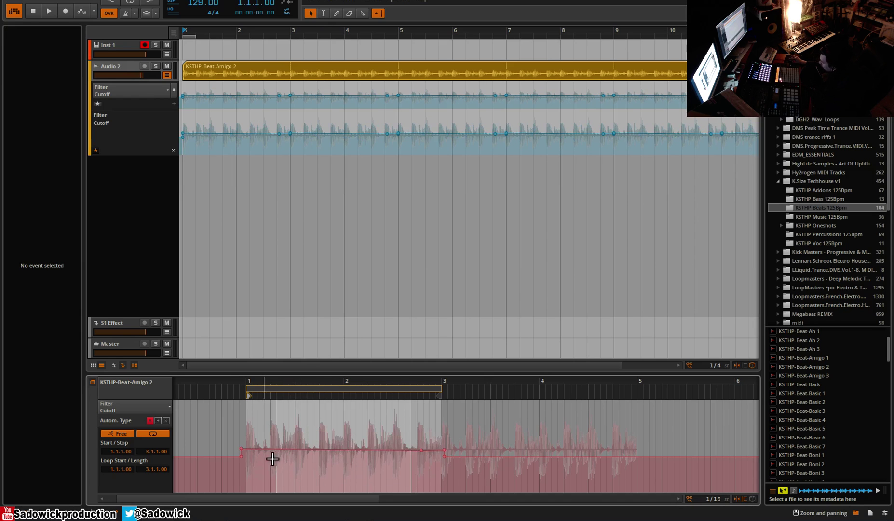
left_click_drag(421, 449, 423, 423)
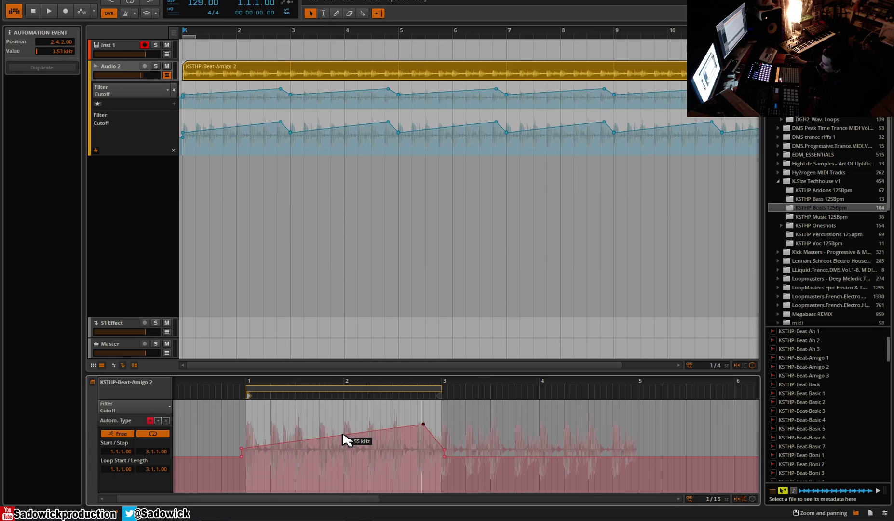
left_click_drag(337, 436, 379, 494)
left_click_drag(423, 424, 356, 440)
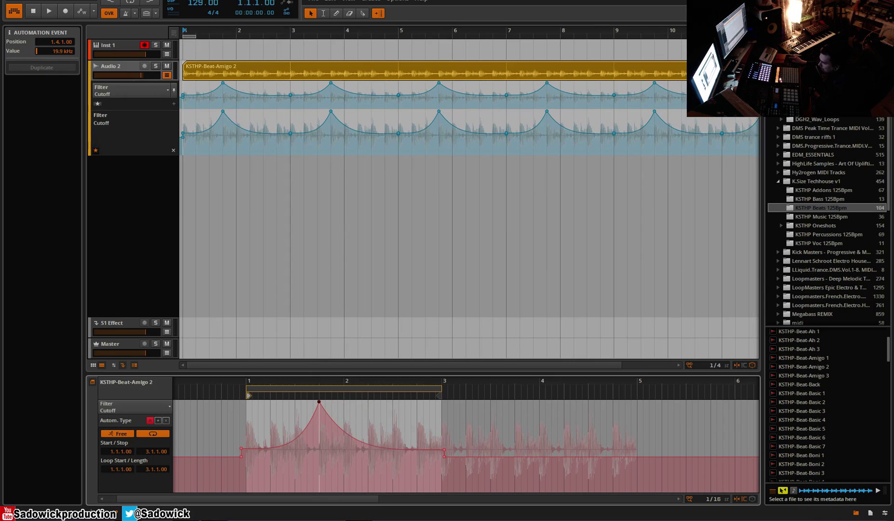
left_click_drag(385, 31, 412, 31)
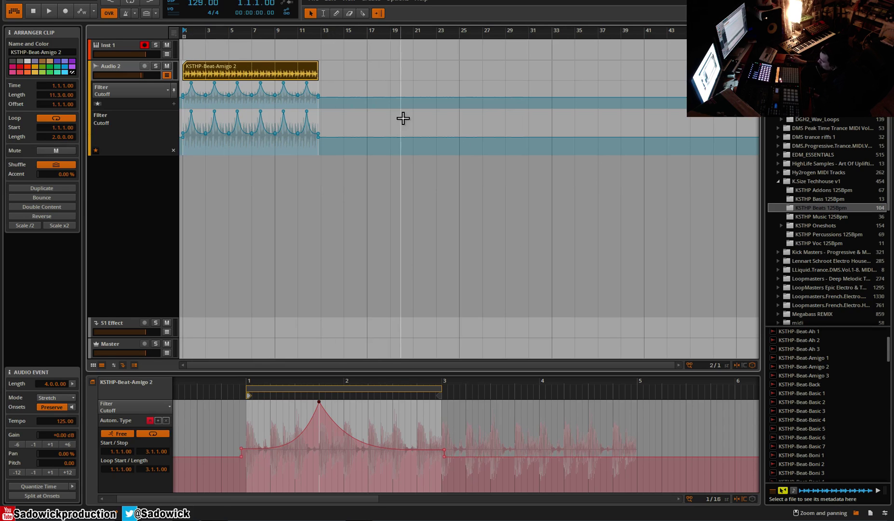
Step: Play the loop to hear the cutoff sweeps, then lengthen the clip to about 53 bars
key("space")
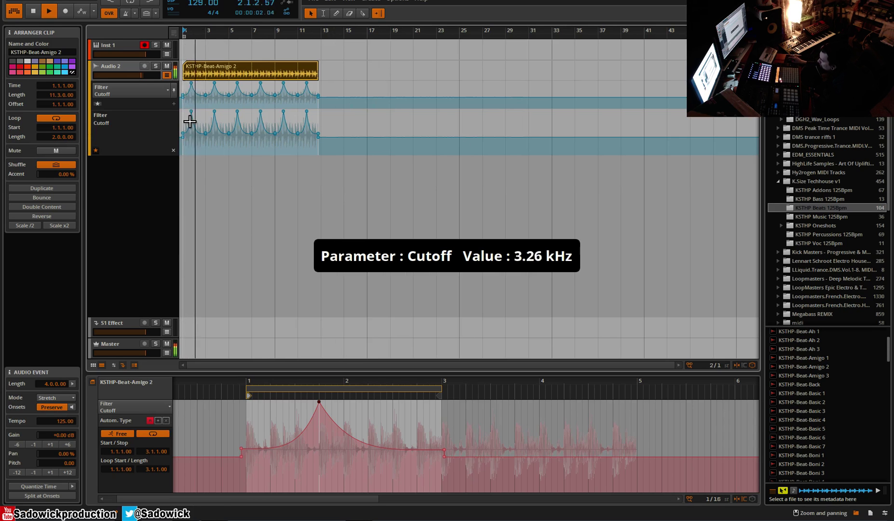
left_click_drag(284, 31, 240, 35)
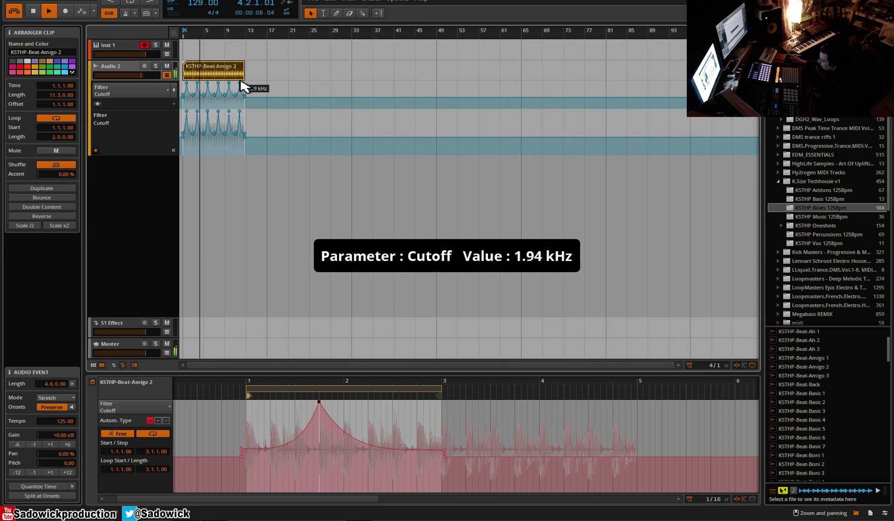
key("space")
left_click_drag(245, 81, 467, 84)
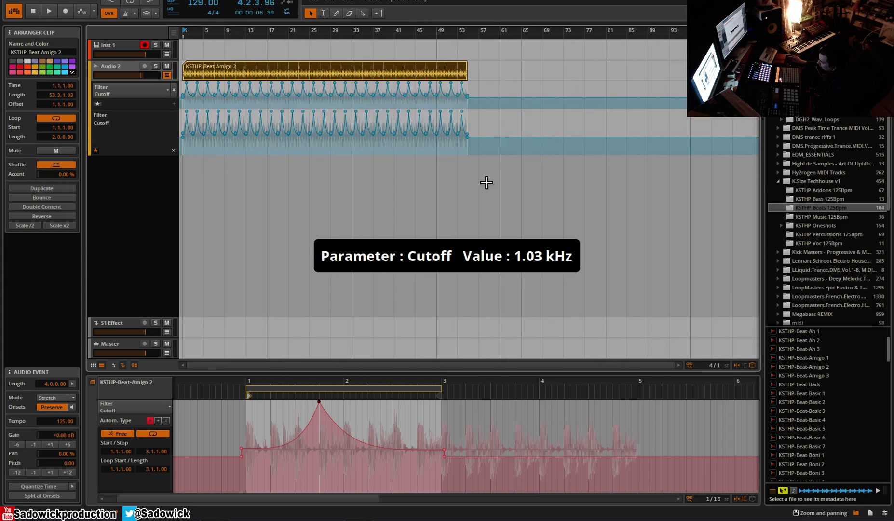